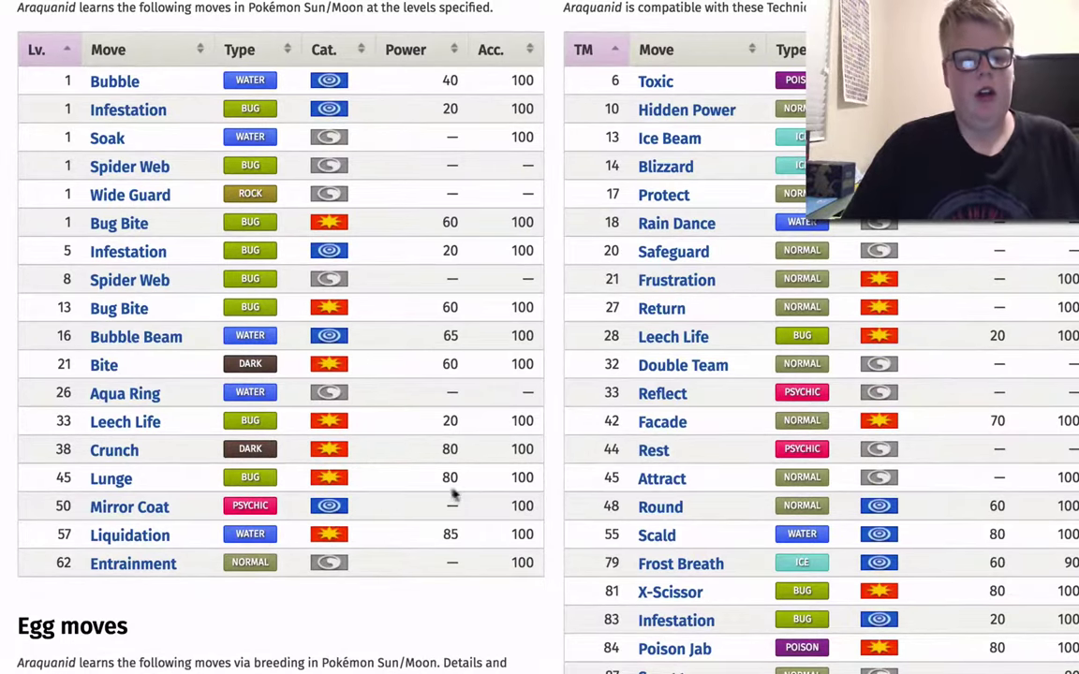
Review Araquanid's level-up, egg and TM moves for Pokémon Sun/Moon.
{"action": "scroll", "coordinate": [442, 483], "scroll_direction": "down", "scroll_amount": 4}
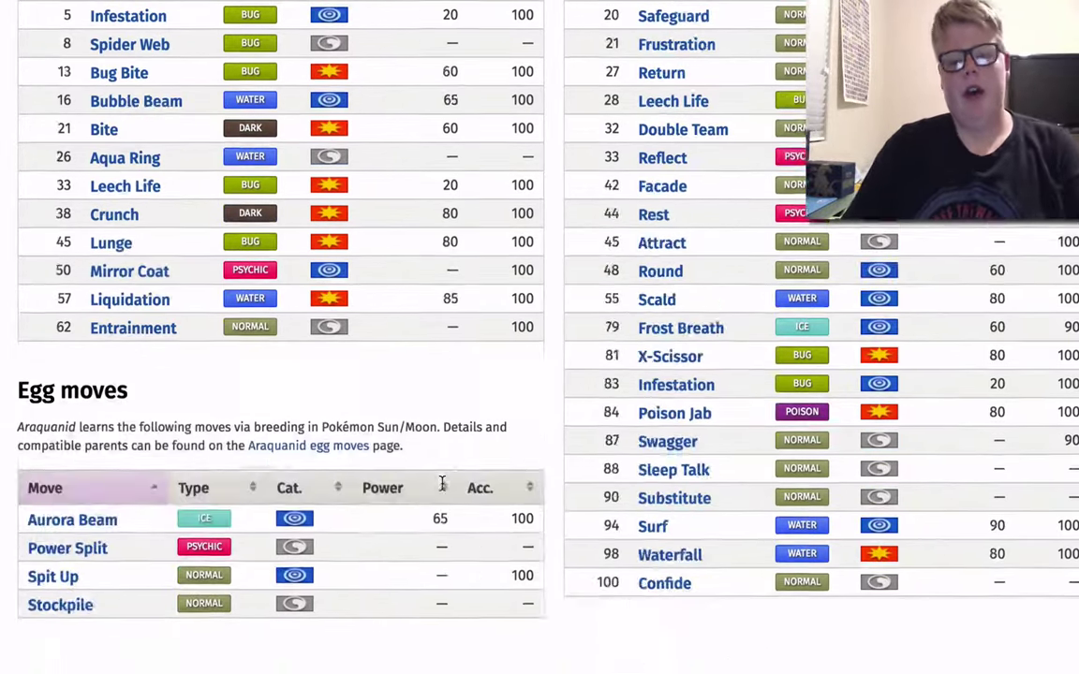
{"action": "scroll", "coordinate": [774, 242], "scroll_direction": "up", "scroll_amount": 2}
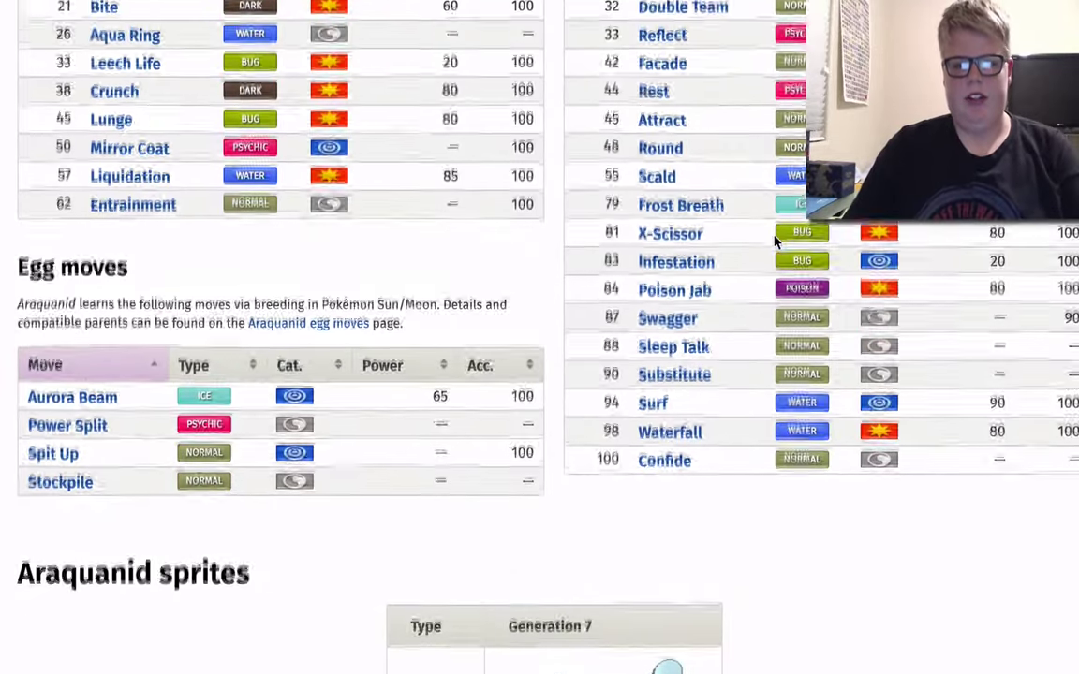
{"action": "scroll", "coordinate": [773, 241], "scroll_direction": "up", "scroll_amount": 2}
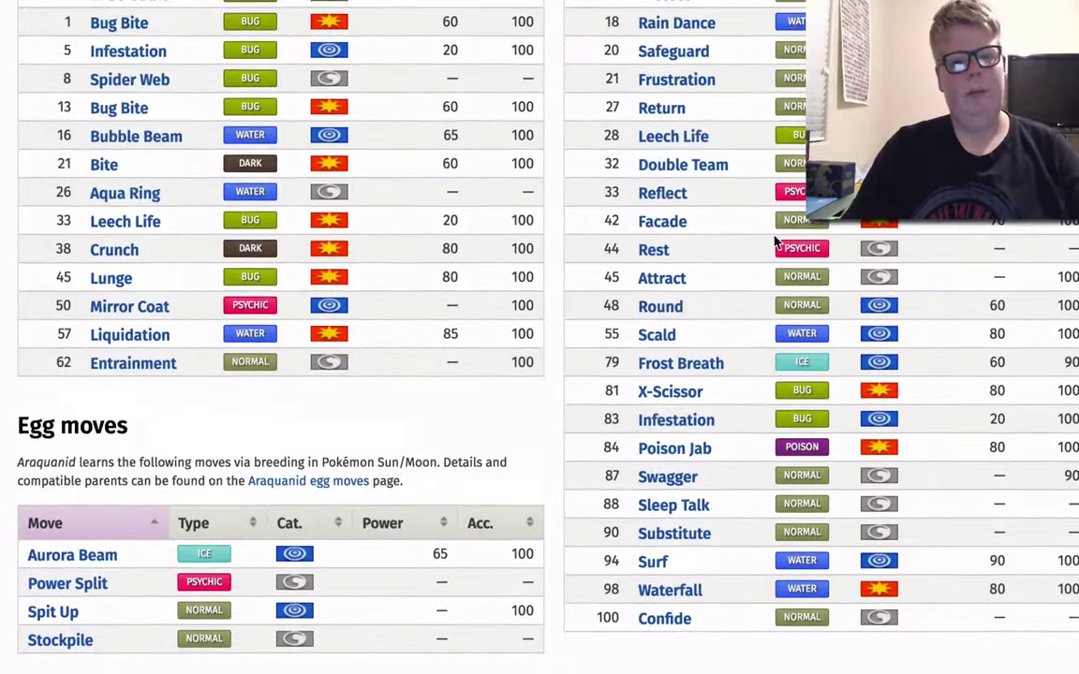
{"action": "scroll", "coordinate": [774, 242], "scroll_direction": "up", "scroll_amount": 3}
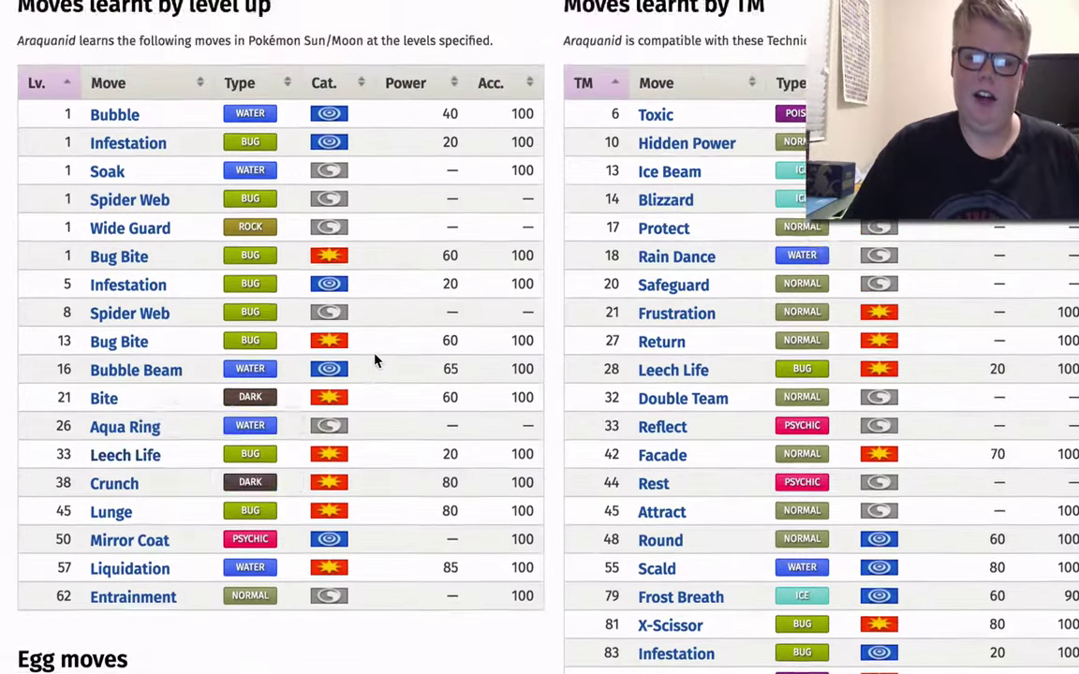
{"action": "scroll", "coordinate": [375, 361], "scroll_direction": "down", "scroll_amount": 3}
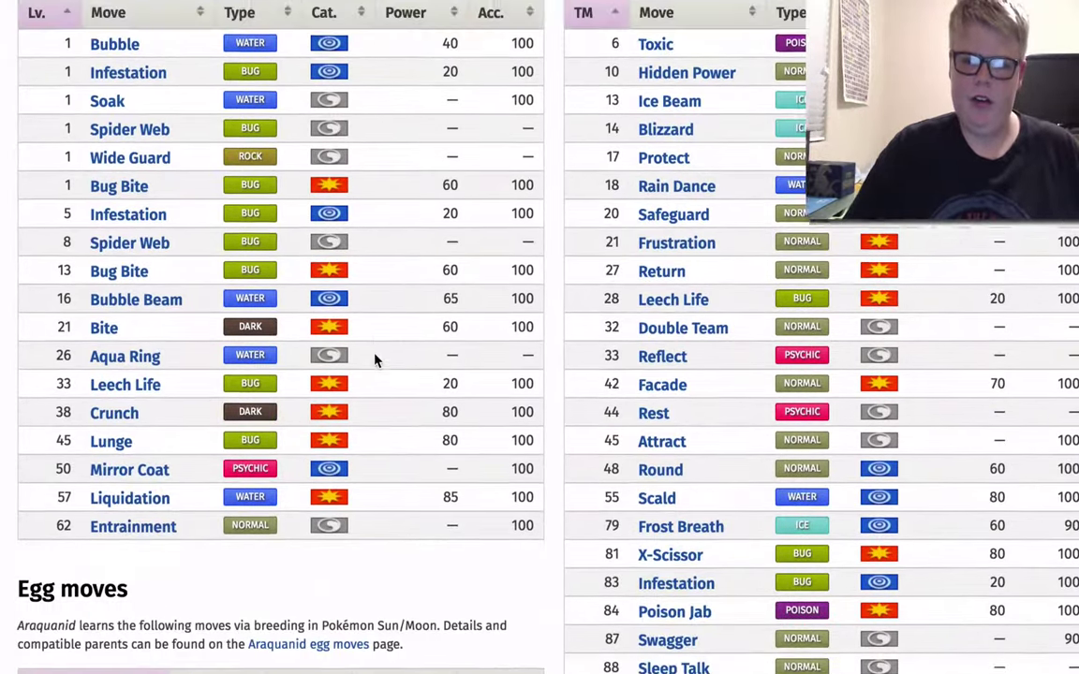
{"action": "scroll", "coordinate": [374, 360], "scroll_direction": "up", "scroll_amount": 1}
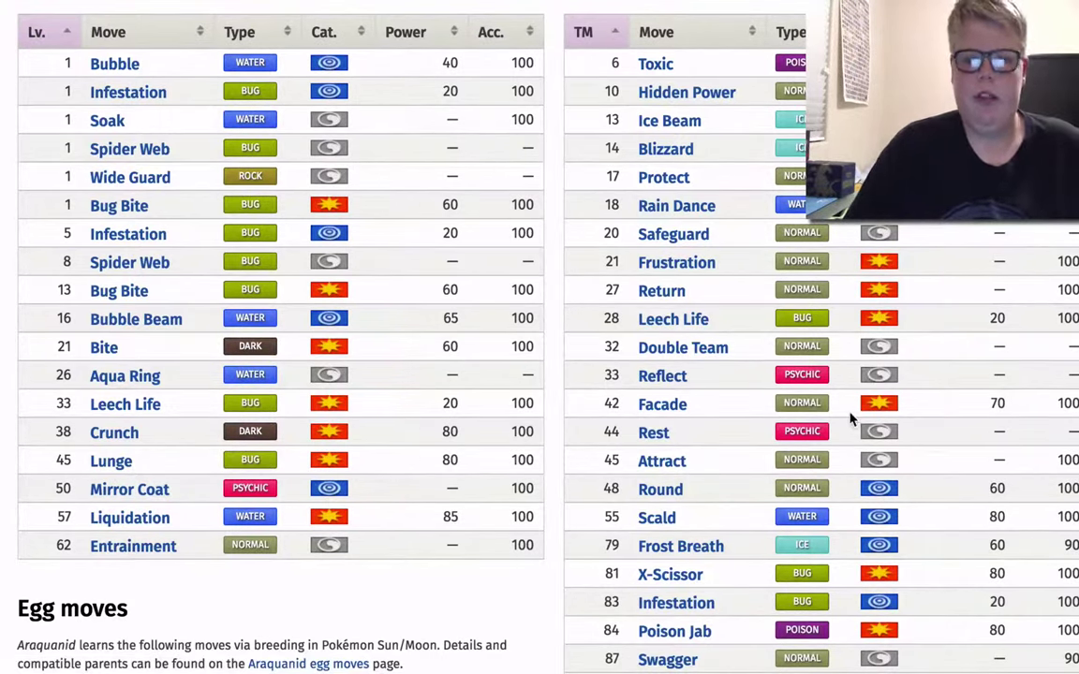
{"action": "scroll", "coordinate": [983, 365], "scroll_direction": "down", "scroll_amount": 3}
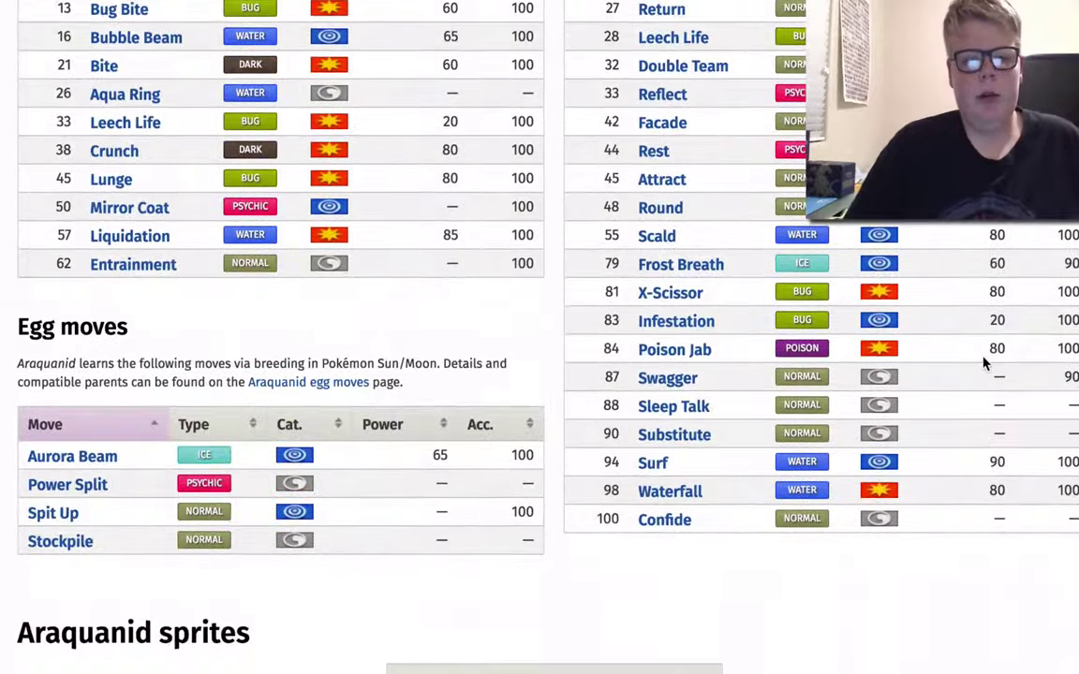
{"action": "scroll", "coordinate": [974, 379], "scroll_direction": "up", "scroll_amount": 1}
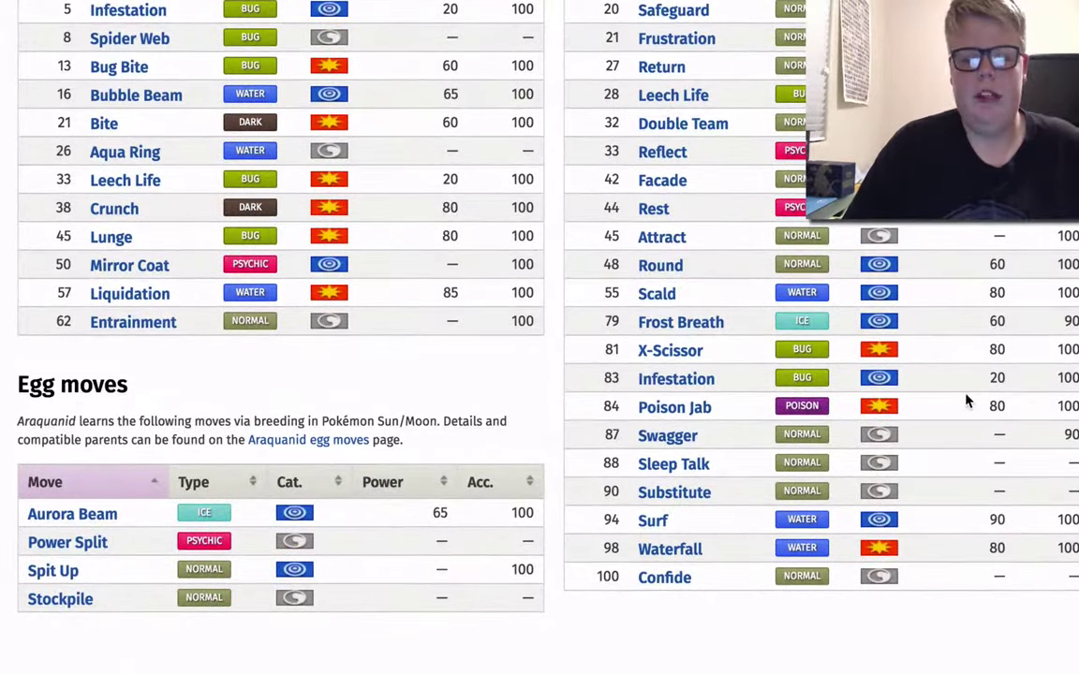
Check Araquanid's base stats, and look over its sprites and full move lists again.
{"action": "scroll", "coordinate": [965, 401], "scroll_direction": "up", "scroll_amount": 12}
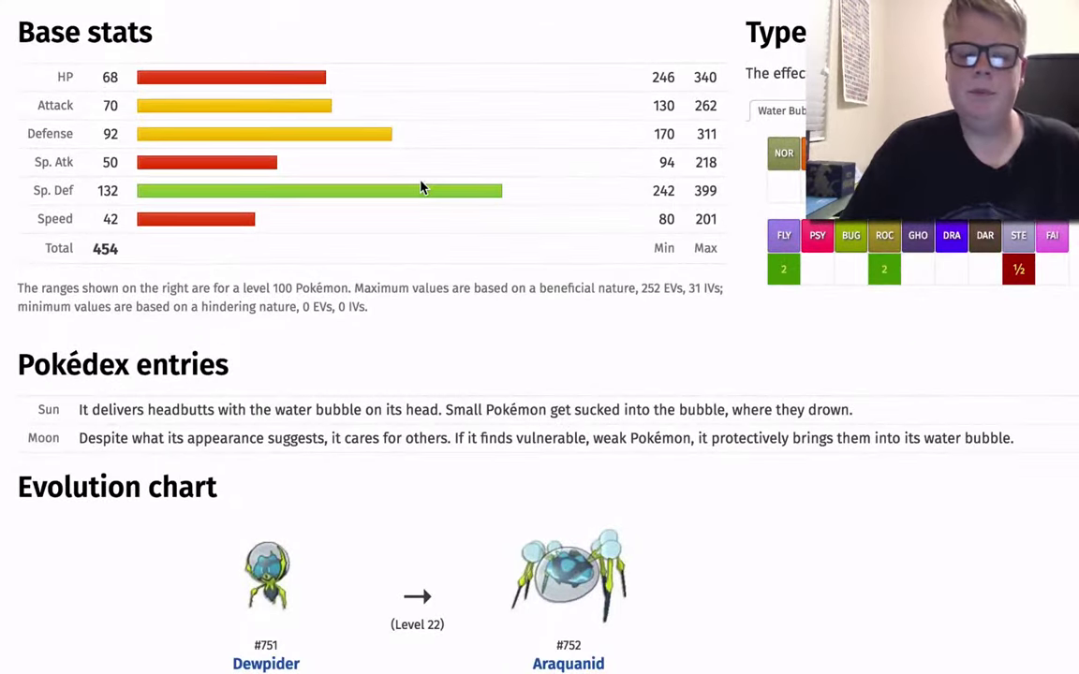
{"action": "scroll", "coordinate": [604, 316], "scroll_direction": "down", "scroll_amount": 10}
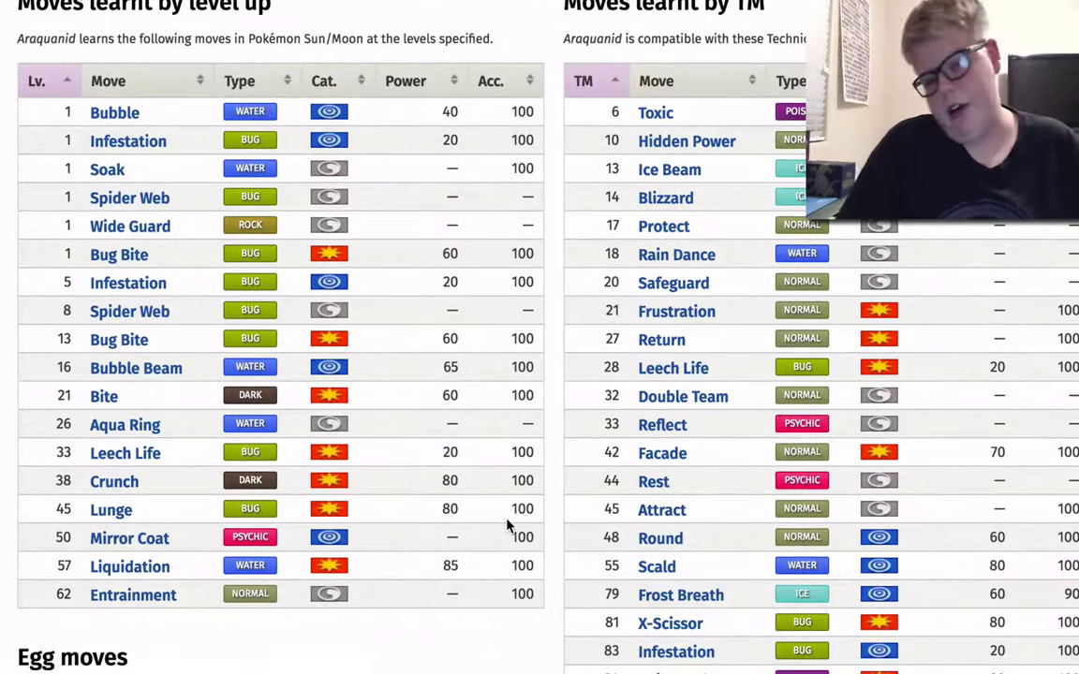
{"action": "scroll", "coordinate": [507, 528], "scroll_direction": "down", "scroll_amount": 3}
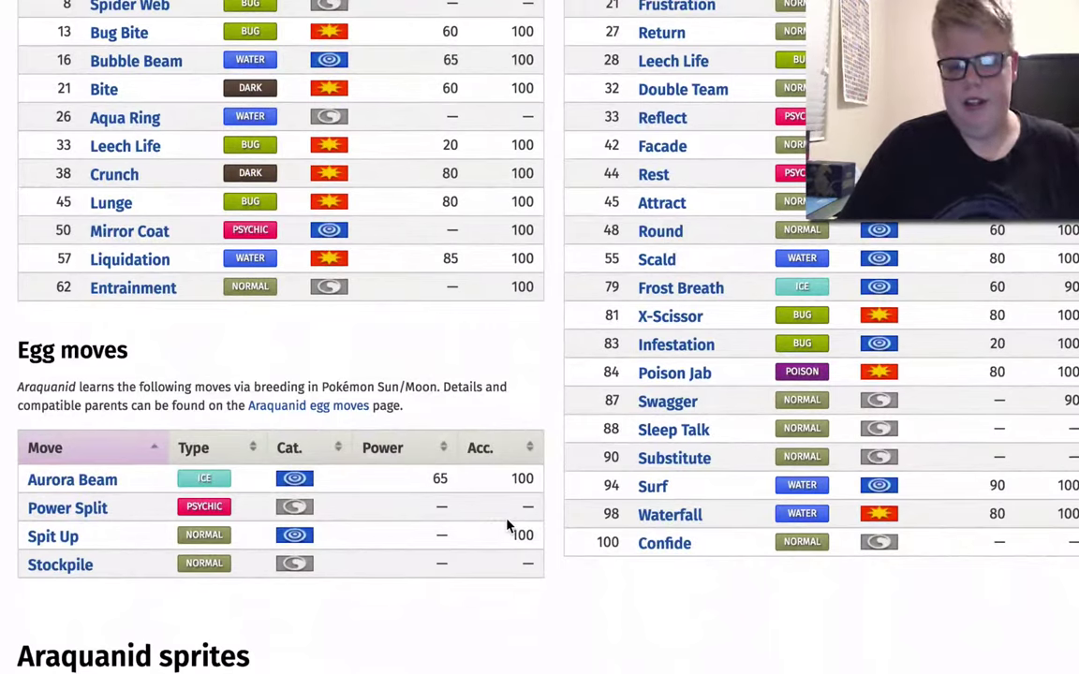
{"action": "scroll", "coordinate": [507, 527], "scroll_direction": "up", "scroll_amount": 3}
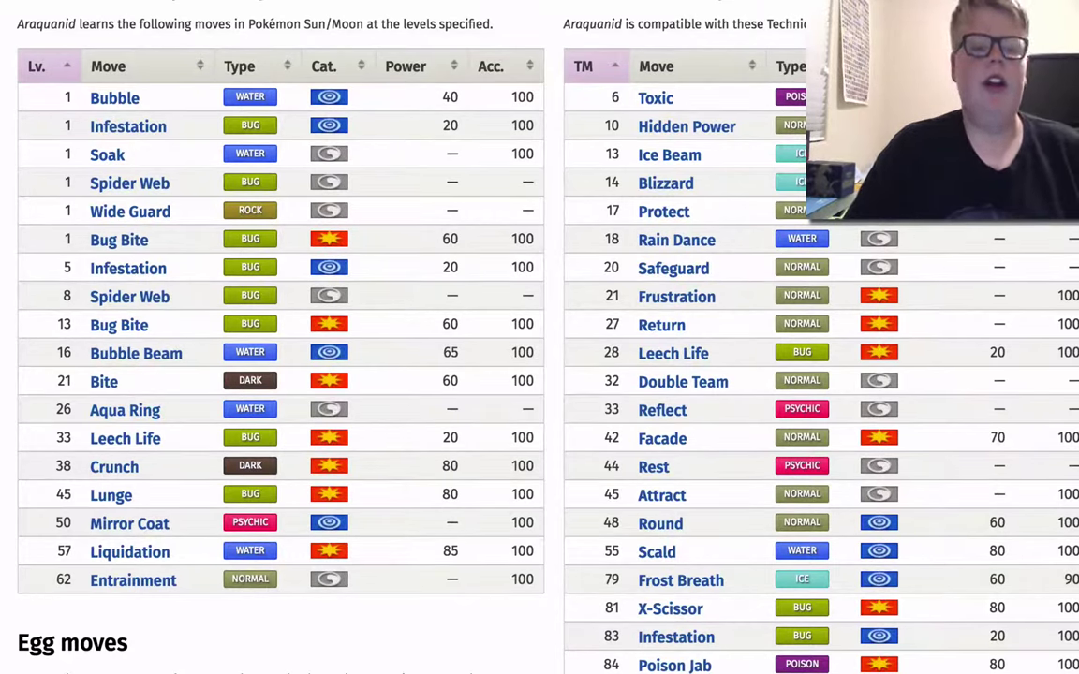
{"action": "scroll", "coordinate": [679, 89], "scroll_direction": "up", "scroll_amount": 3}
{"action": "scroll", "coordinate": [679, 89], "scroll_direction": "down", "scroll_amount": 3}
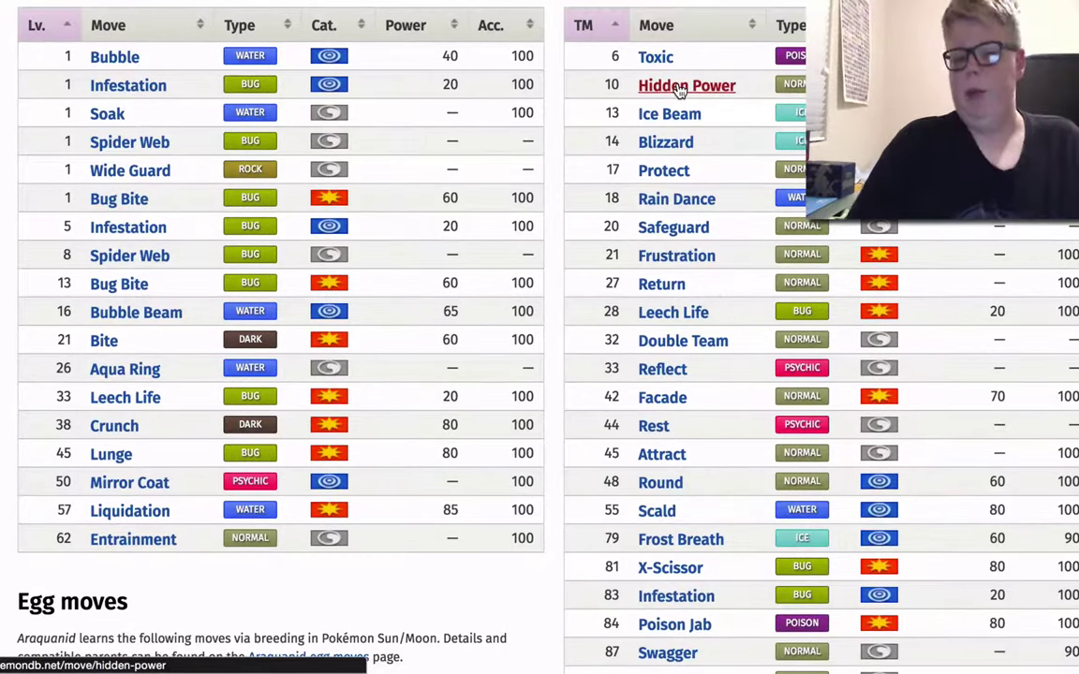
{"action": "scroll", "coordinate": [712, 294], "scroll_direction": "down", "scroll_amount": 7}
{"action": "scroll", "coordinate": [712, 293], "scroll_direction": "down", "scroll_amount": 3}
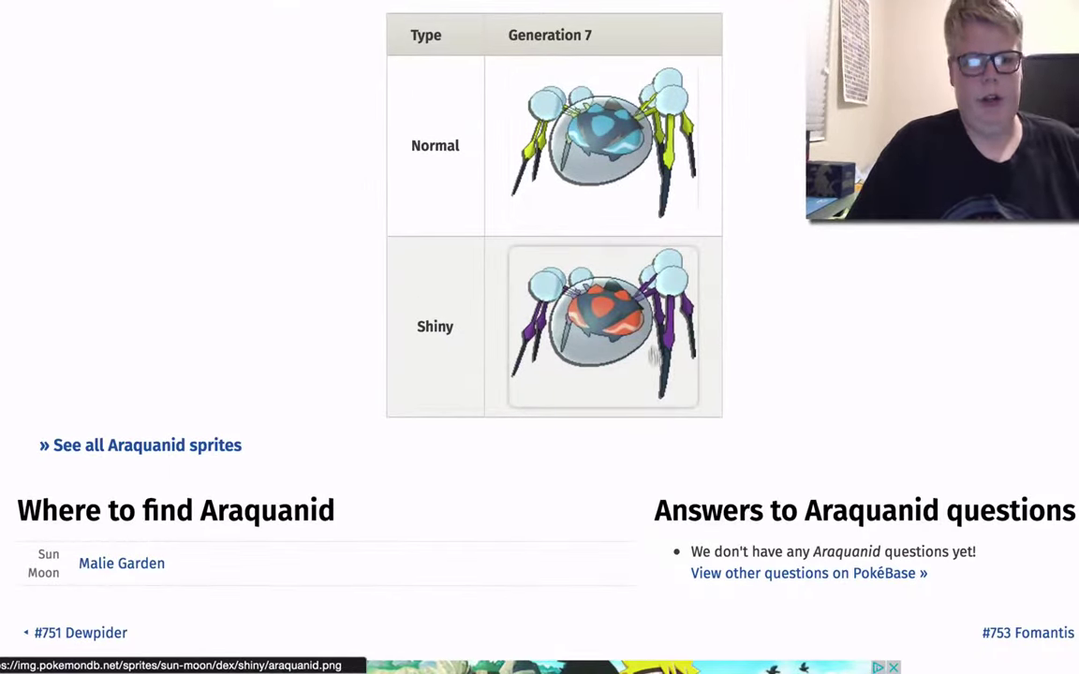
{"action": "scroll", "coordinate": [821, 374], "scroll_direction": "up", "scroll_amount": 1}
{"action": "scroll", "coordinate": [821, 374], "scroll_direction": "up", "scroll_amount": 5}
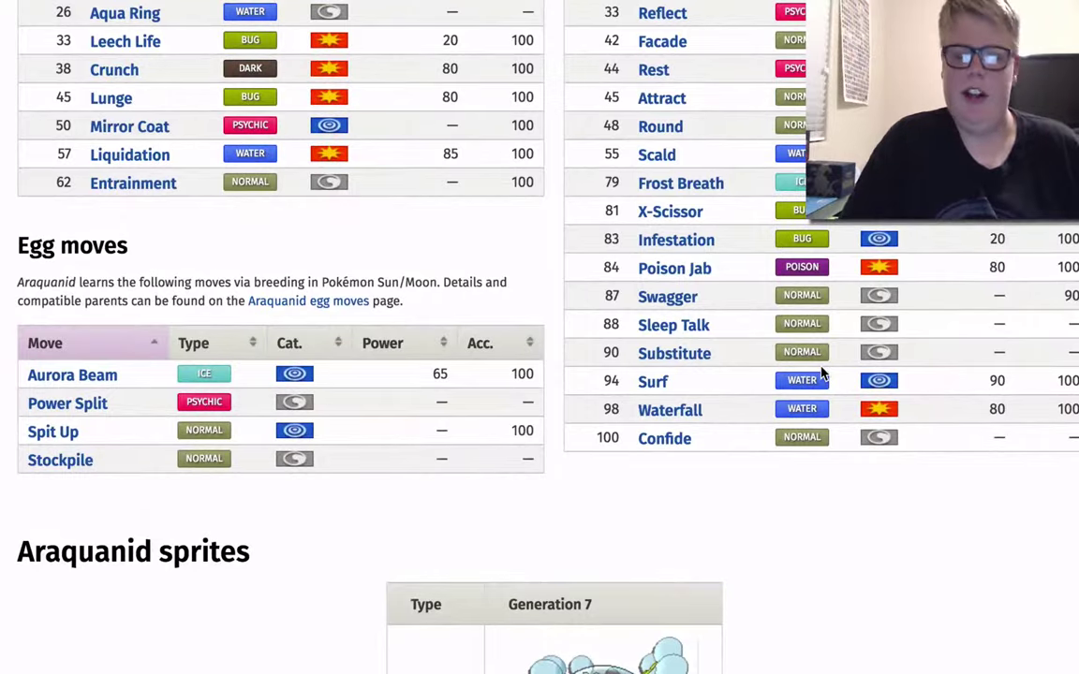
{"action": "scroll", "coordinate": [821, 374], "scroll_direction": "up", "scroll_amount": 6}
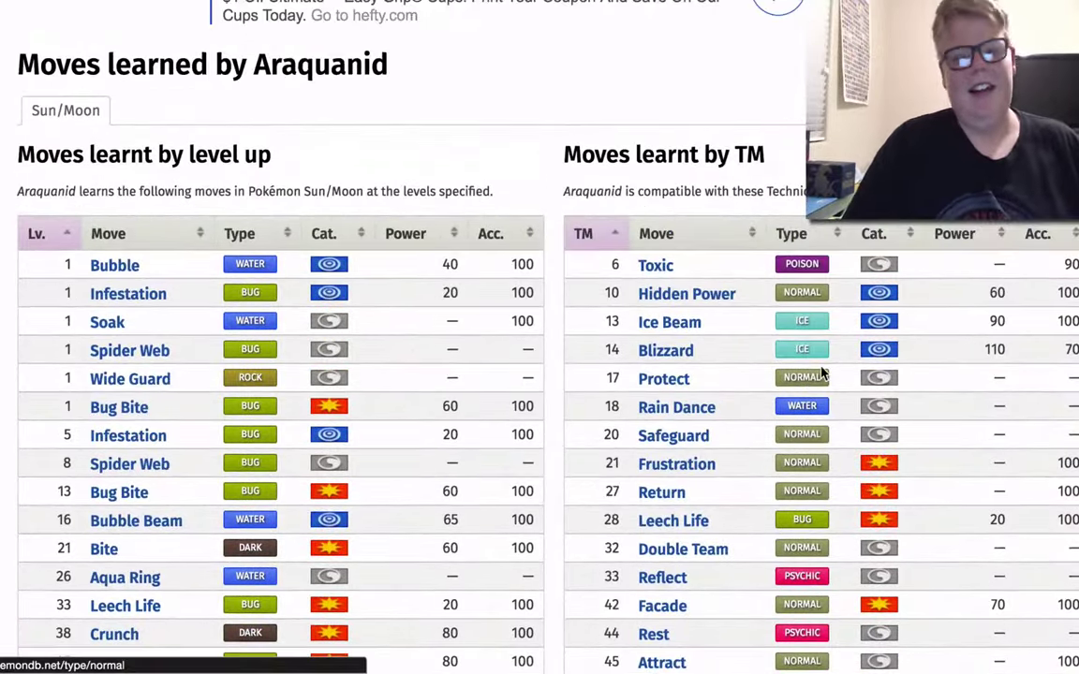
{"action": "scroll", "coordinate": [821, 374], "scroll_direction": "down", "scroll_amount": 3}
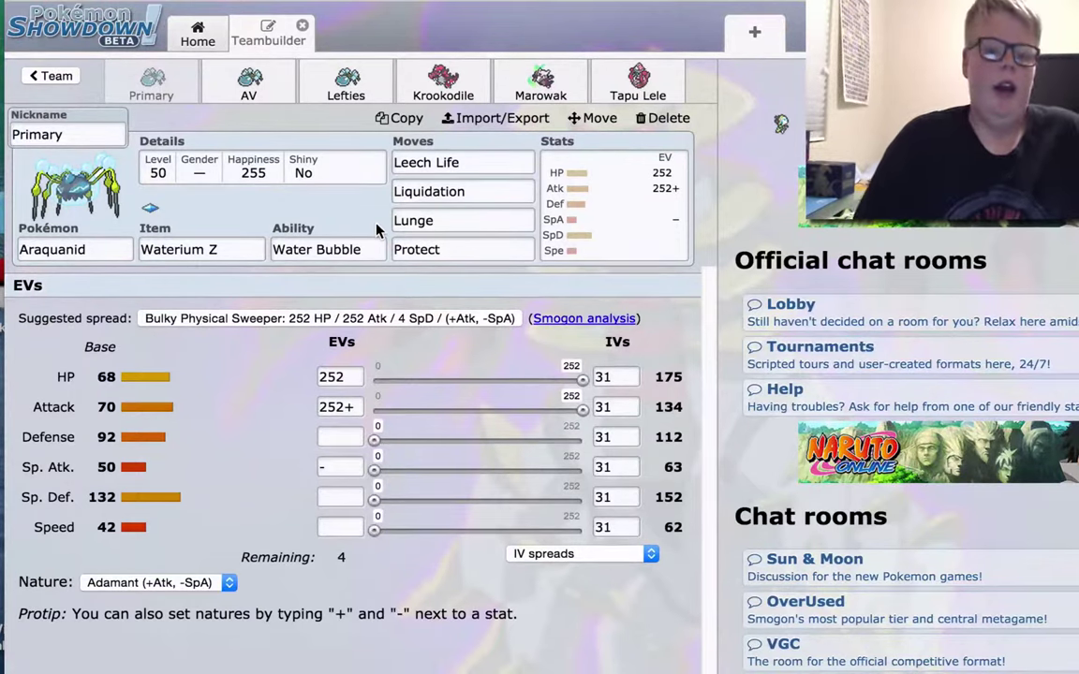
In the Pokémon Showdown Teambuilder, inspect the Liquidation and Protect move slots of the Primary Araquanid set.
{"action": "left_click", "coordinate": [429, 220]}
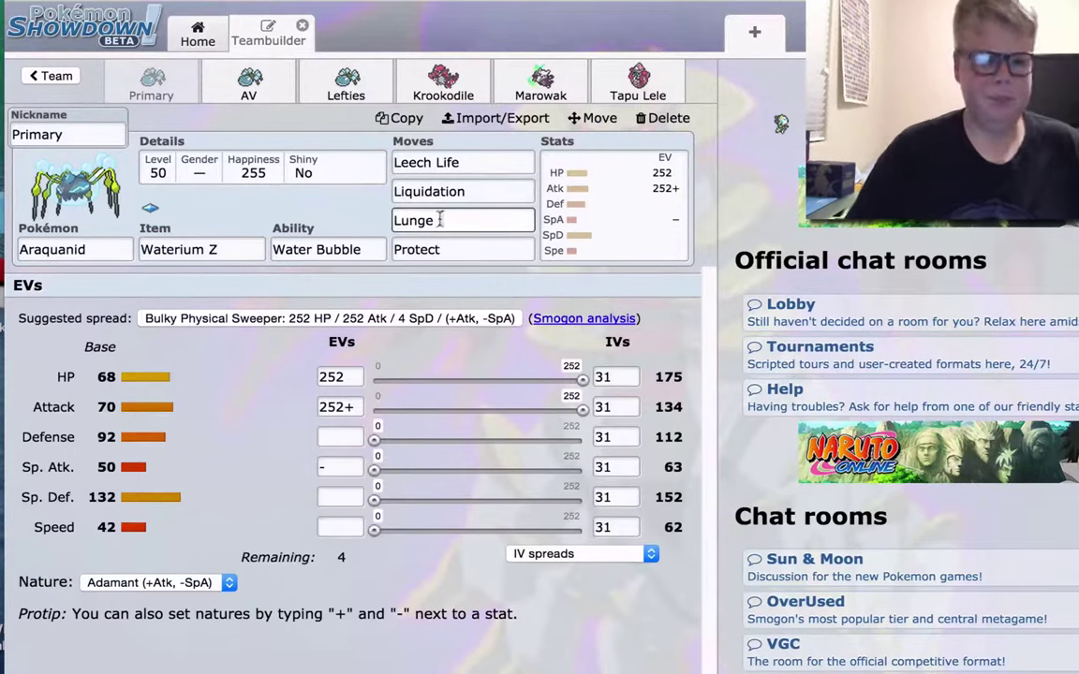
{"action": "left_click", "coordinate": [475, 189]}
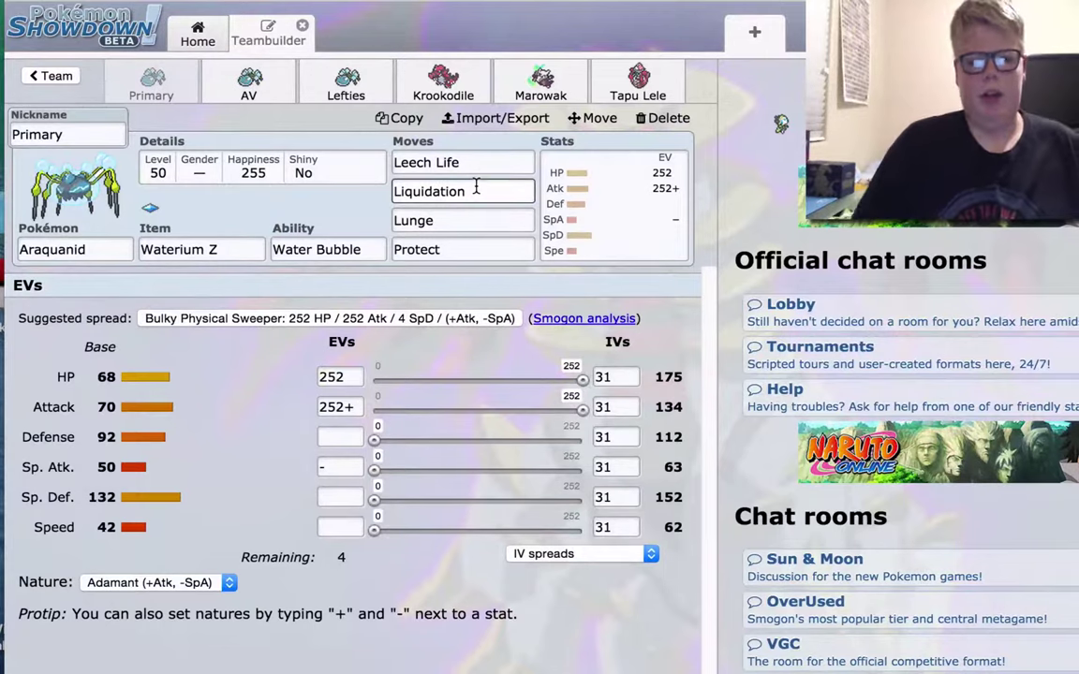
{"action": "left_click", "coordinate": [474, 189]}
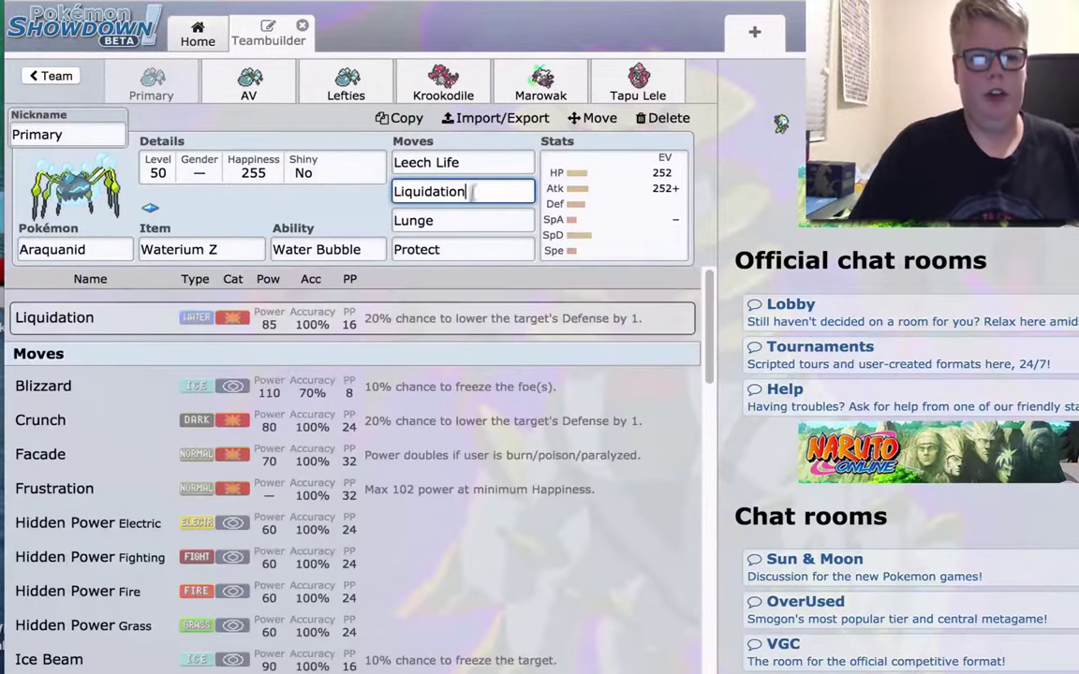
{"action": "left_click", "coordinate": [476, 248]}
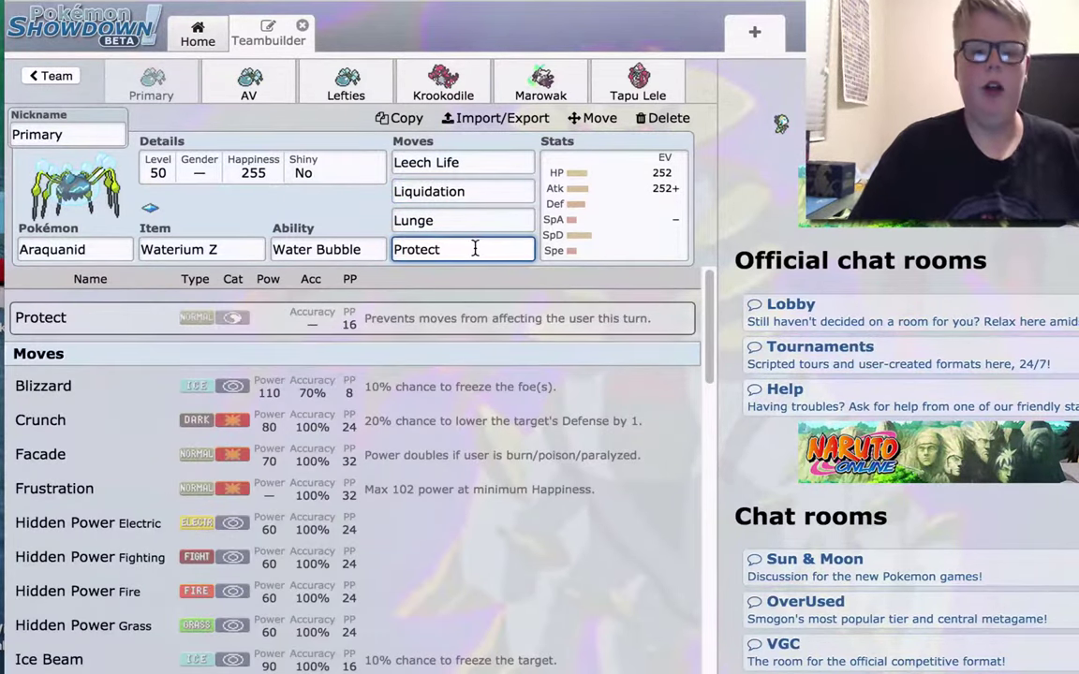
{"action": "left_click", "coordinate": [475, 193]}
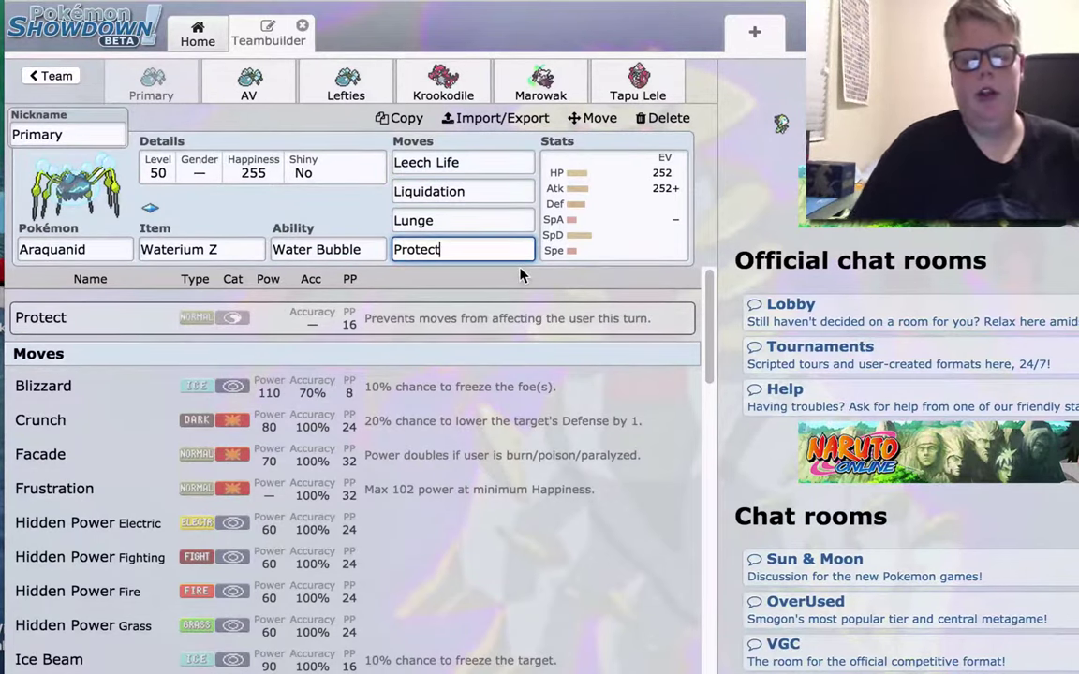
Set the Defense EVs of the Primary Araquanid set to 4.
{"action": "left_click", "coordinate": [633, 242]}
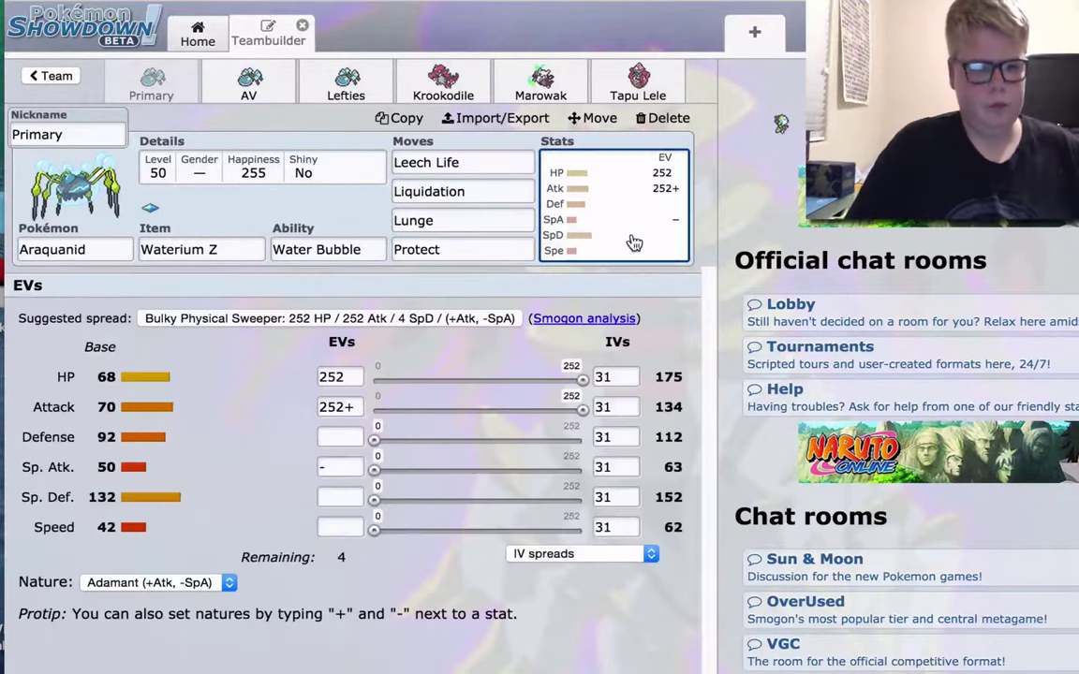
{"action": "left_click", "coordinate": [356, 436]}
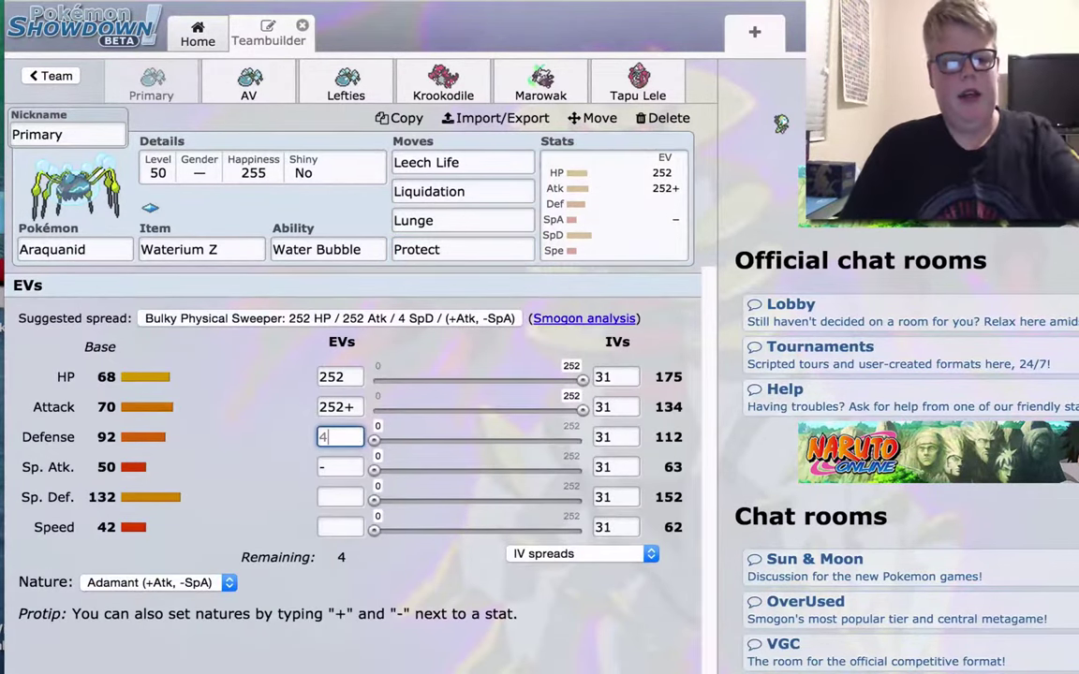
{"action": "type", "text": "4"}
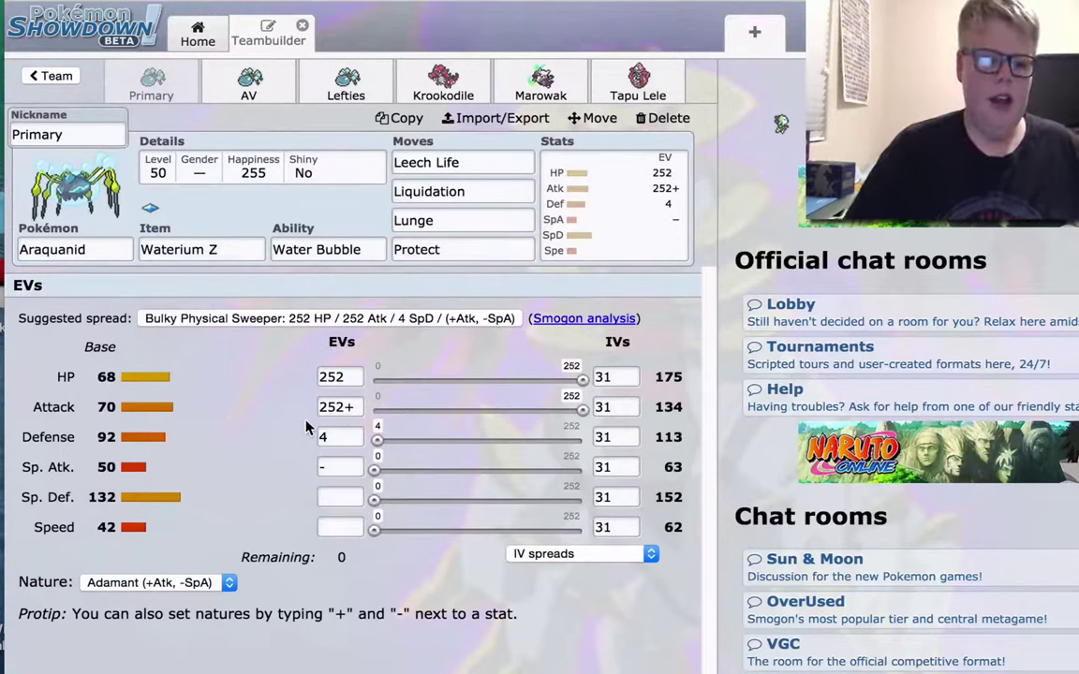
{"action": "left_click", "coordinate": [335, 430]}
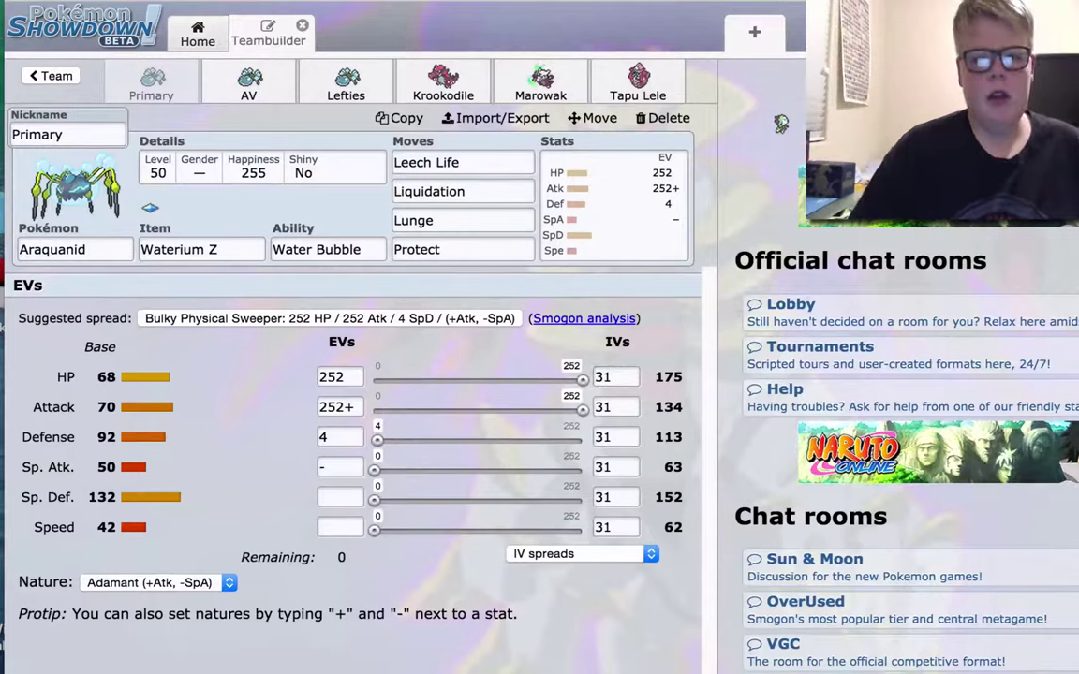
Switch to the Nugget Bridge Damage Calculator and examine the Araquanid versus Tapu Bulu damage results and set details.
{"action": "key", "text": "alt+Tab"}
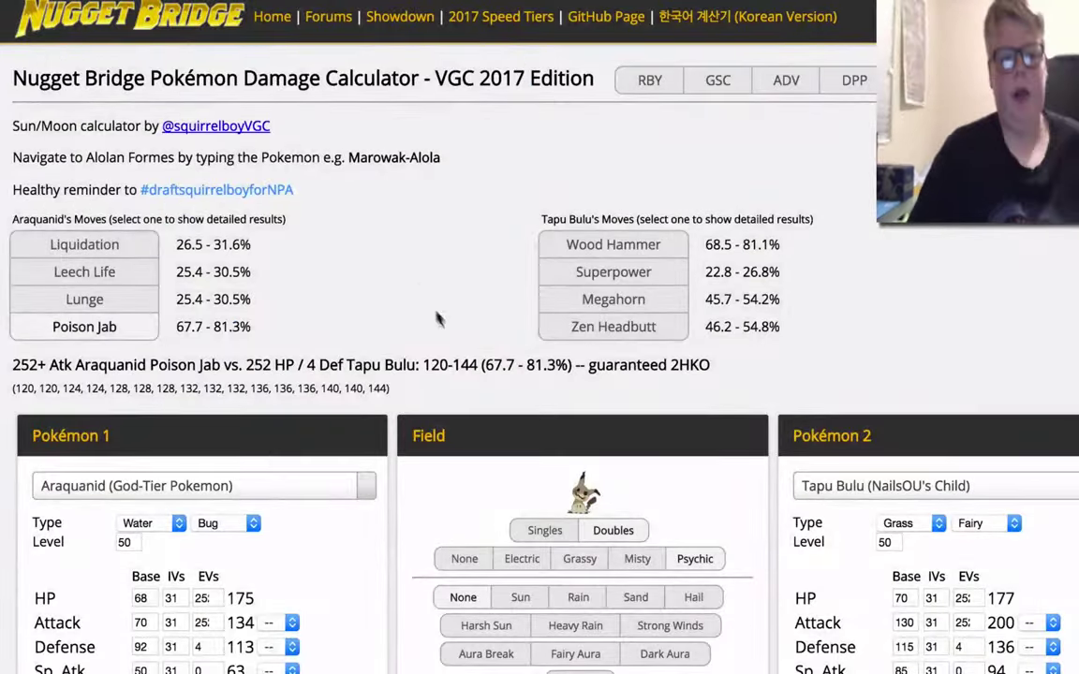
{"action": "scroll", "coordinate": [465, 350], "scroll_direction": "down", "scroll_amount": 2}
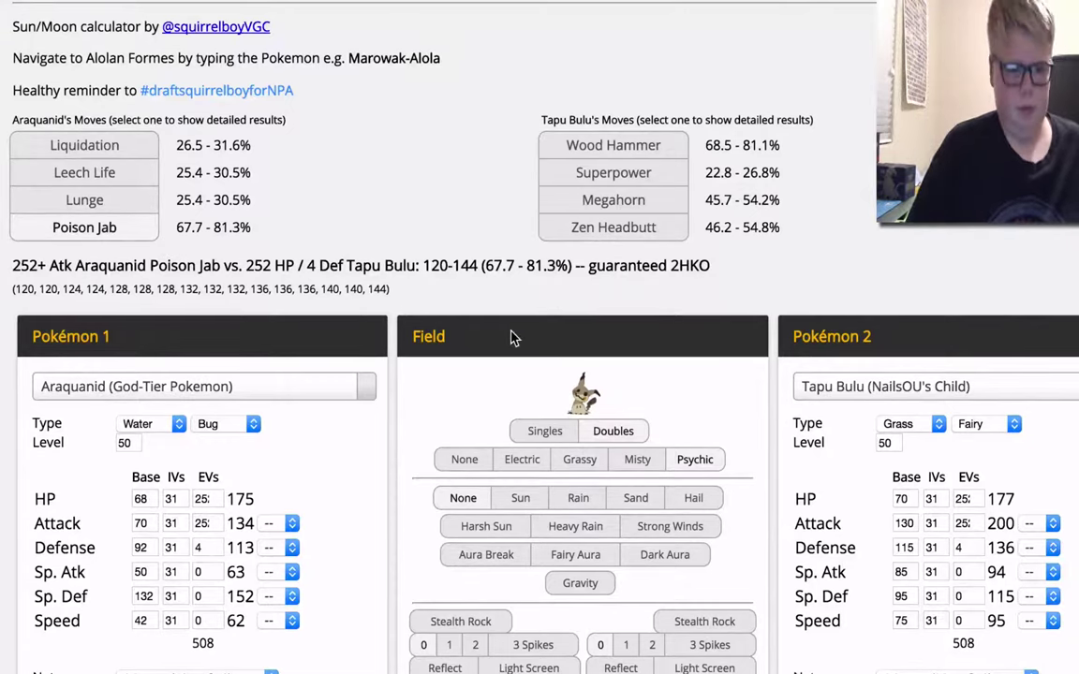
{"action": "scroll", "coordinate": [513, 338], "scroll_direction": "down", "scroll_amount": 3}
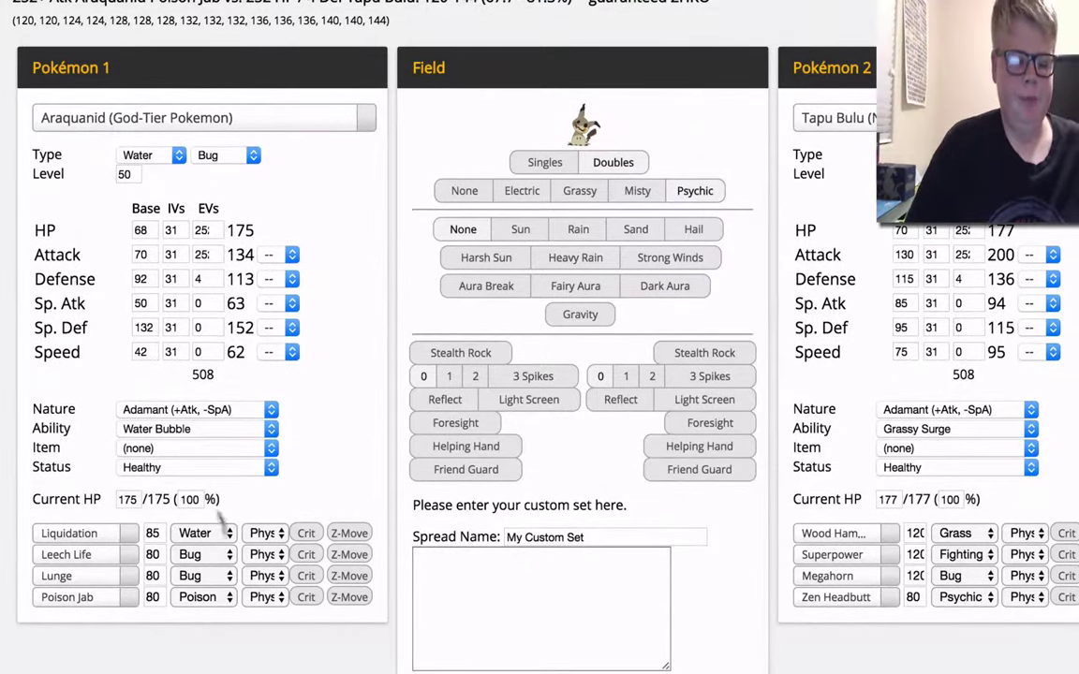
{"action": "scroll", "coordinate": [187, 319], "scroll_direction": "up", "scroll_amount": 4}
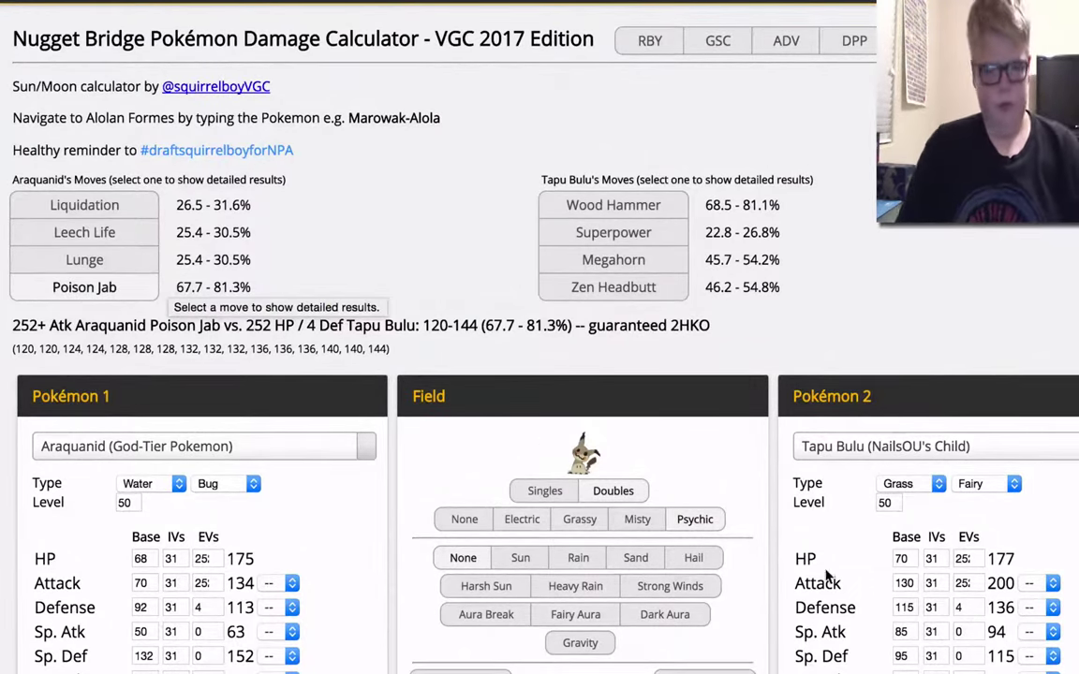
Compare the Araquanid and Tapu Bulu damage results under Grassy terrain, and return the field to Psychic terrain.
{"action": "key", "text": "ctrl+Tab"}
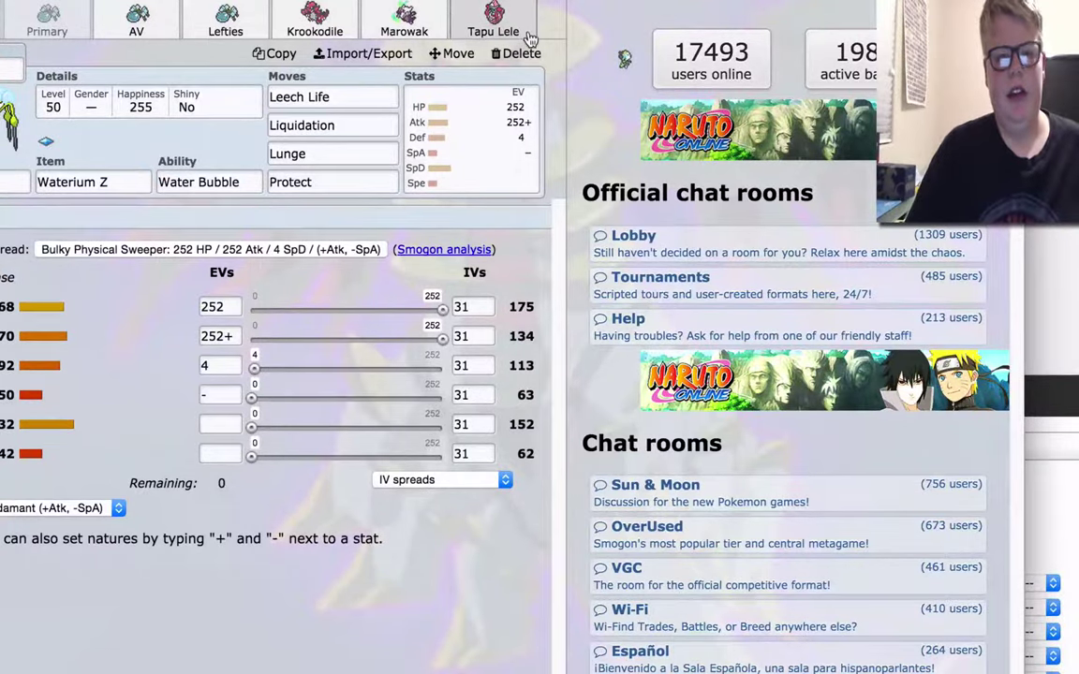
{"action": "key", "text": "ctrl+Tab"}
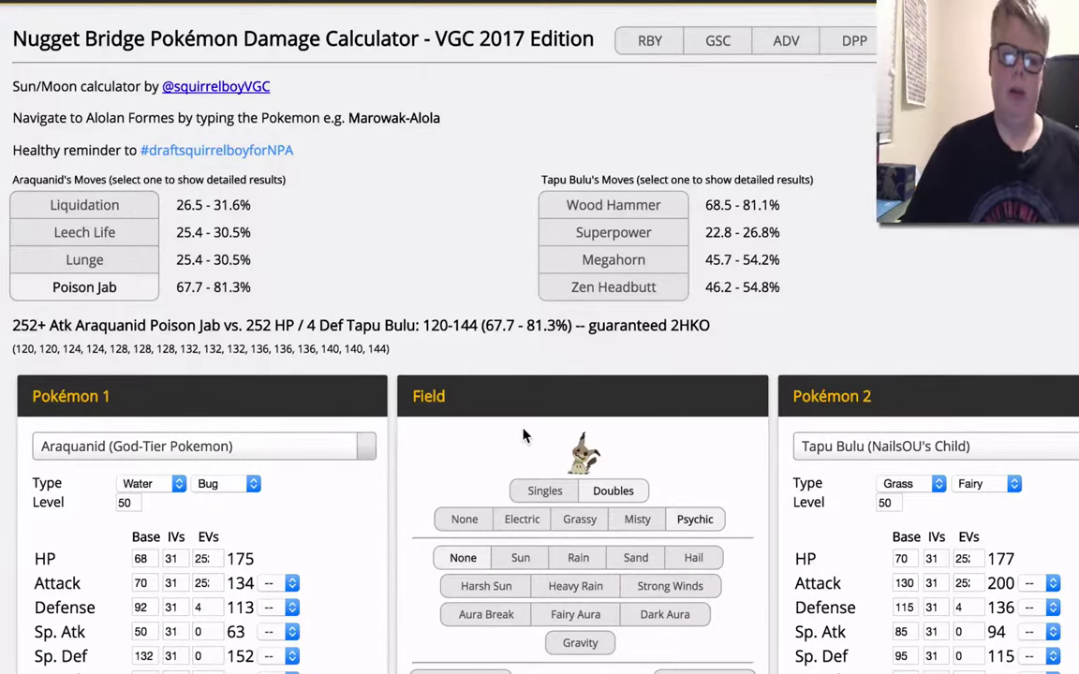
{"action": "left_click", "coordinate": [578, 522]}
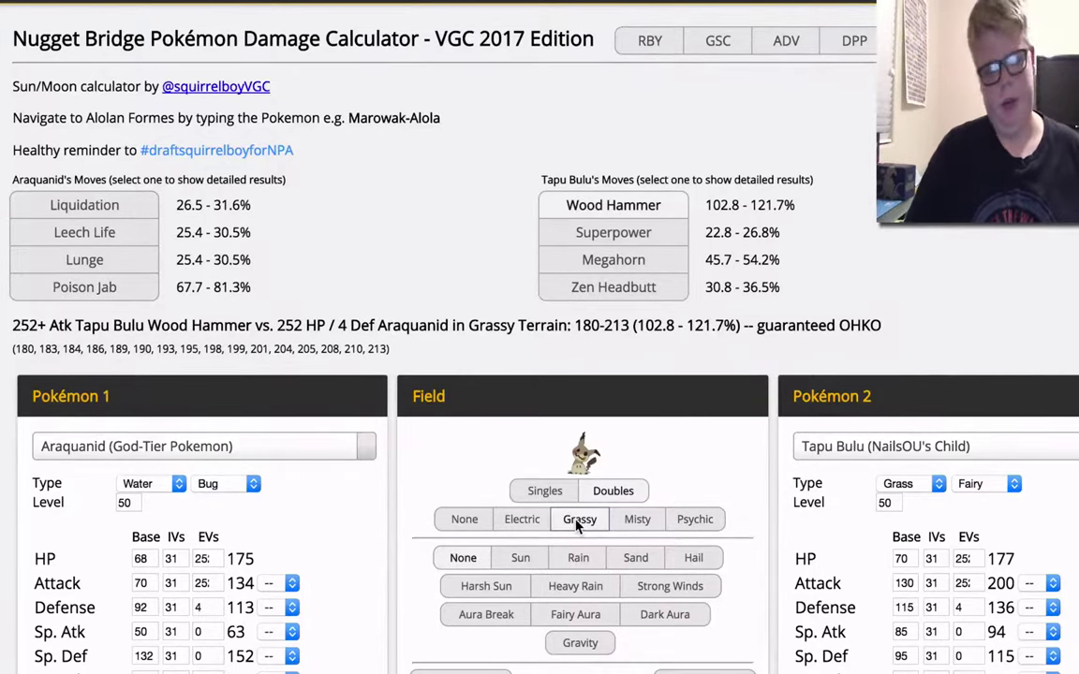
{"action": "left_click", "coordinate": [695, 519]}
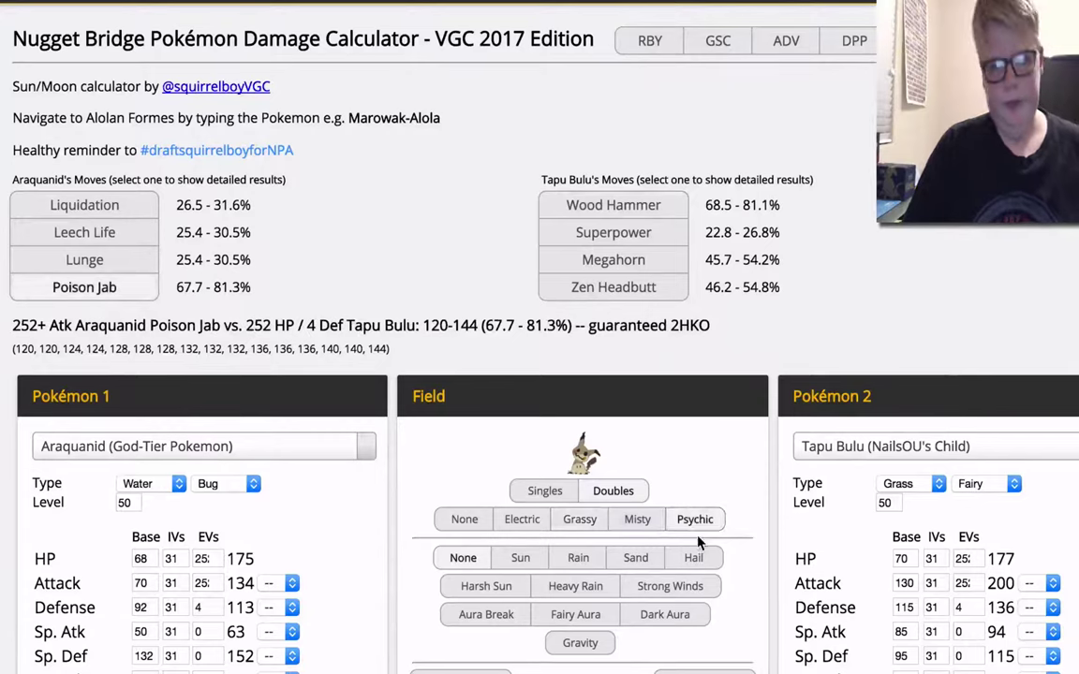